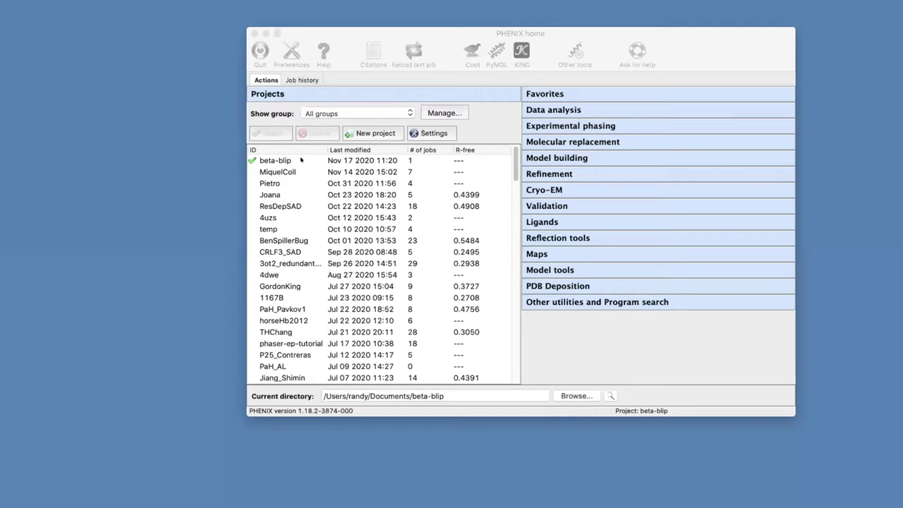
- Open the full-featured Phaser-MR molecular replacement program for the beta-blip project
{"action": "left_click", "coordinate": [569, 136]}
{"action": "left_click", "coordinate": [550, 141]}
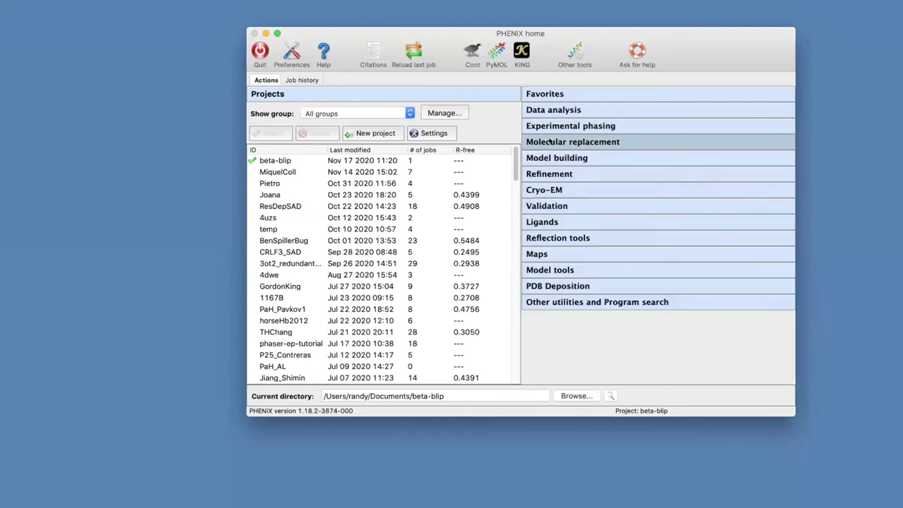
{"action": "left_click", "coordinate": [549, 141]}
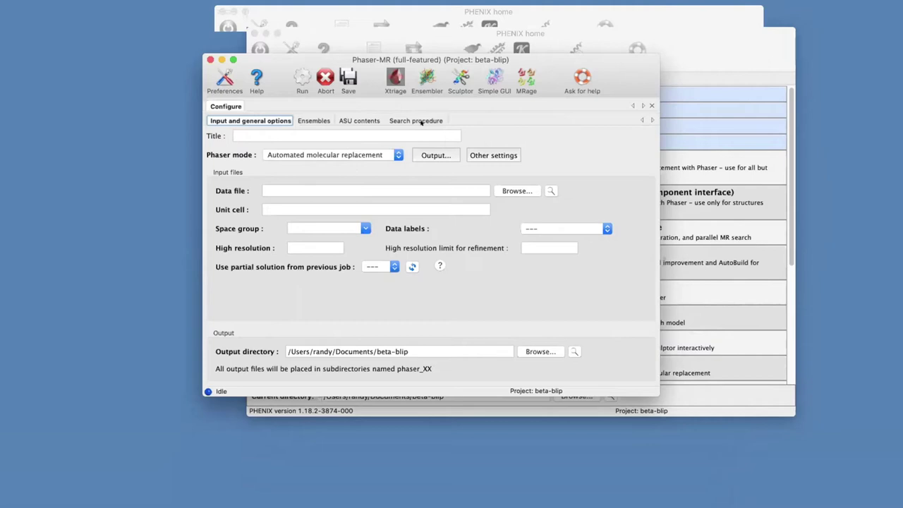
- Title the job "Solve beta+blip automatically" and load beta_blip_P3221.mtz as its data file
{"action": "left_click", "coordinate": [257, 132]}
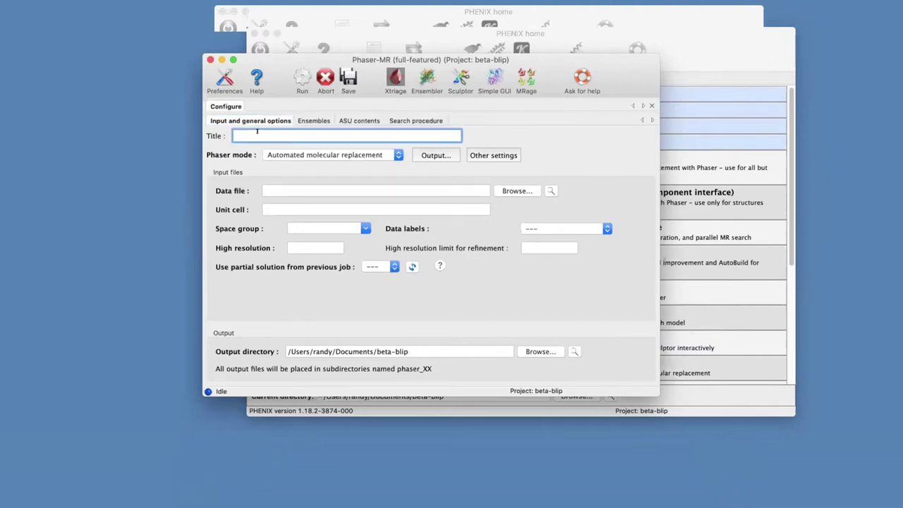
{"action": "type", "text": "Solve beta+blip automatically"}
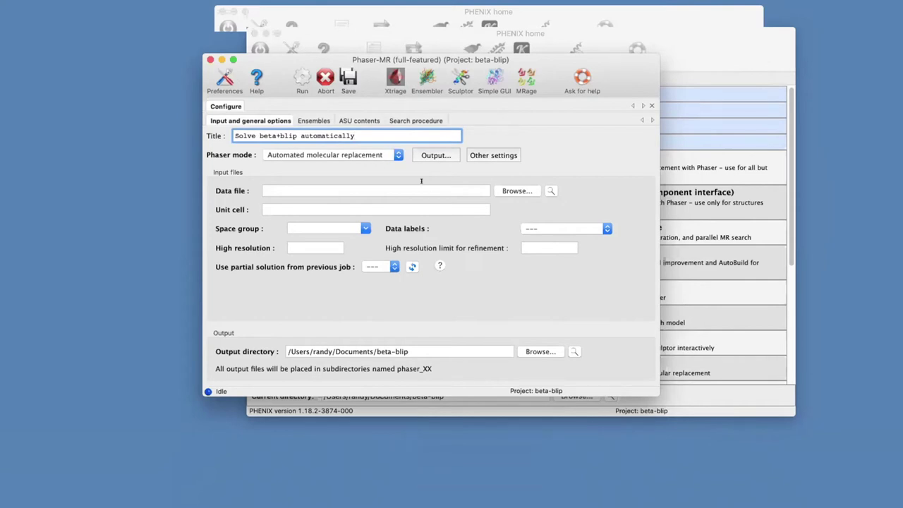
{"action": "left_click", "coordinate": [497, 190]}
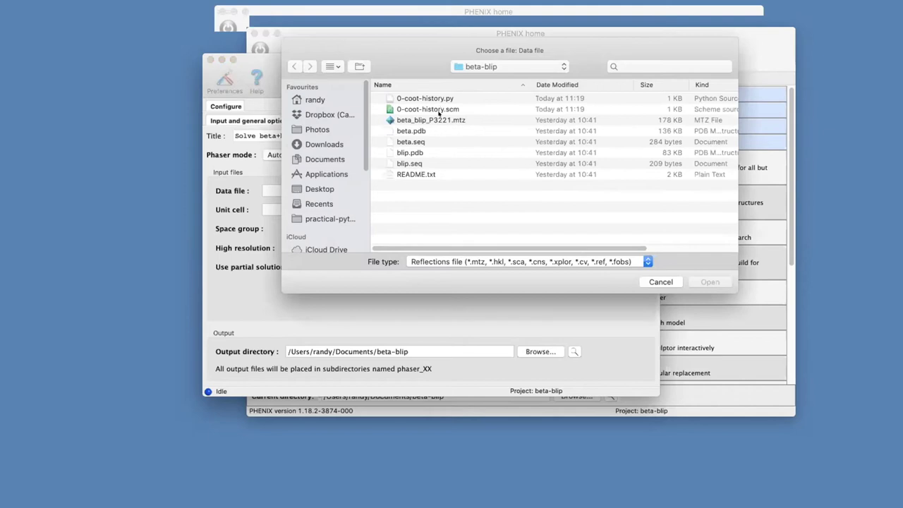
{"action": "left_click", "coordinate": [439, 119]}
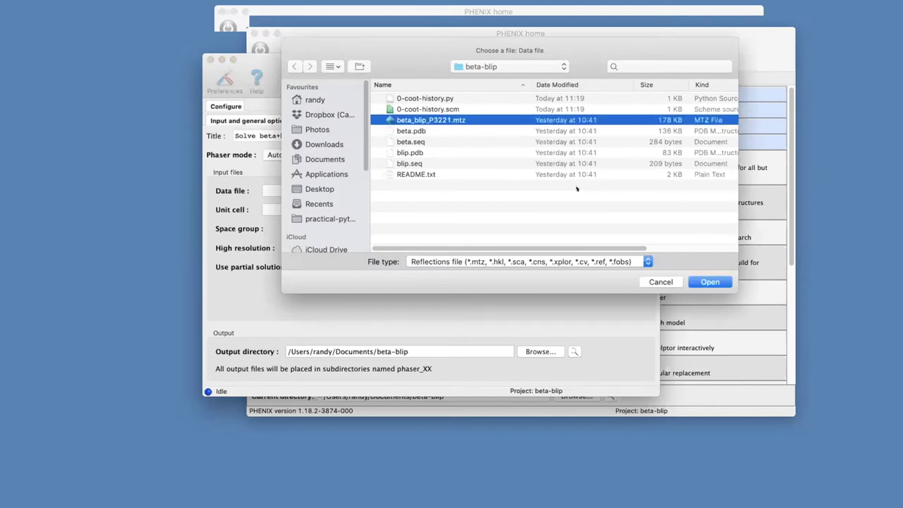
{"action": "left_click", "coordinate": [703, 281]}
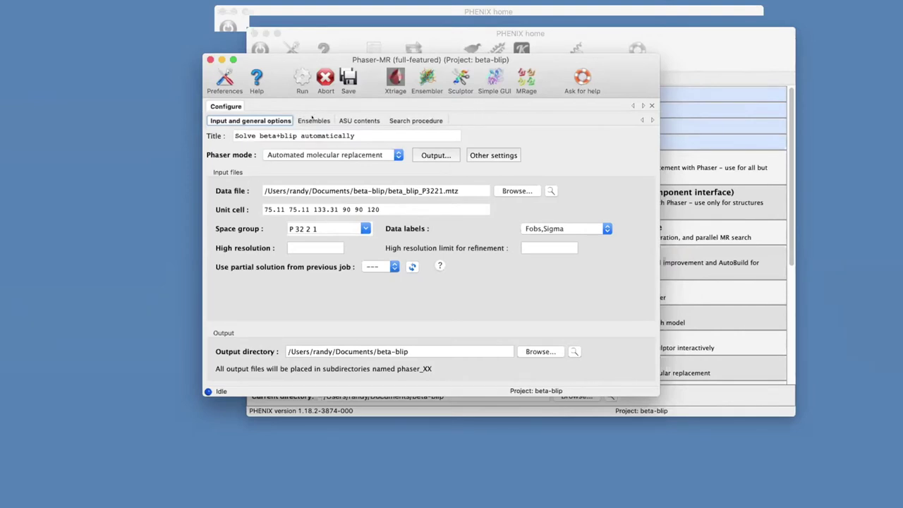
- Define the first ensemble with model ID beta and add beta.pdb as its model file
{"action": "left_click", "coordinate": [312, 120]}
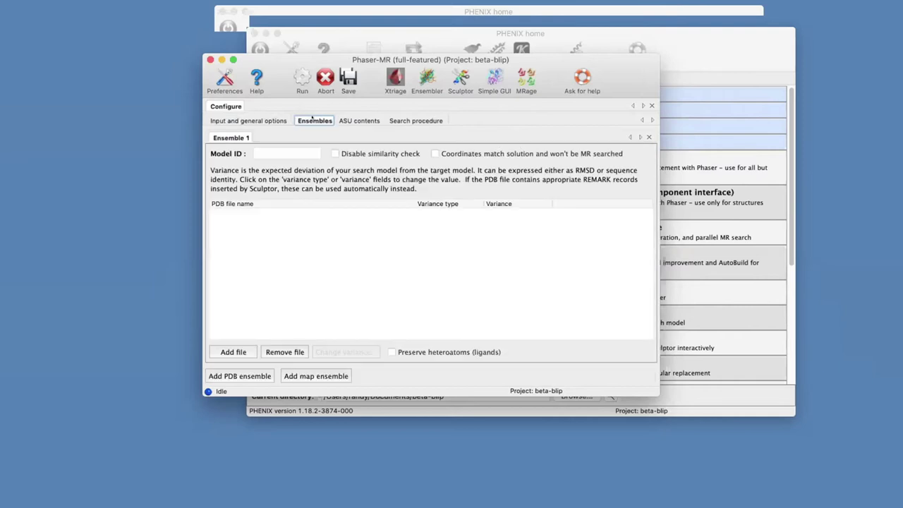
{"action": "left_click", "coordinate": [285, 150]}
{"action": "type", "text": "beta"}
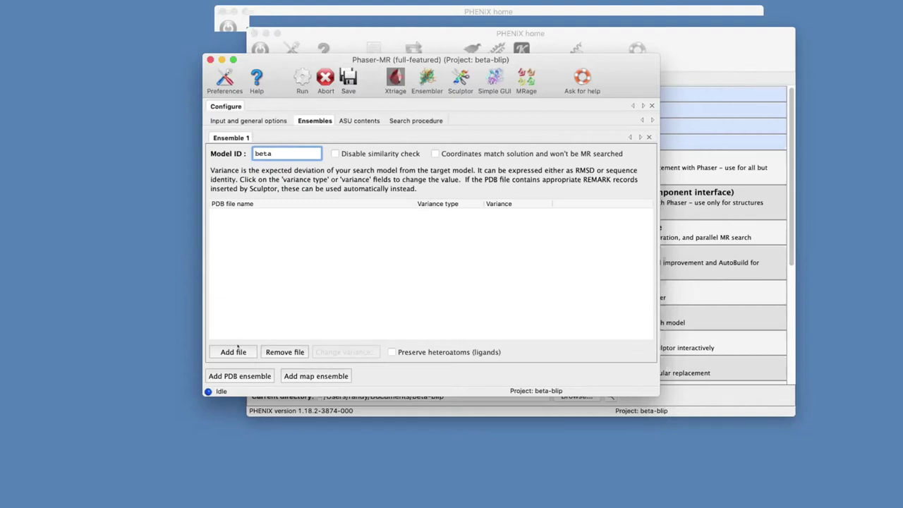
{"action": "left_click", "coordinate": [235, 350]}
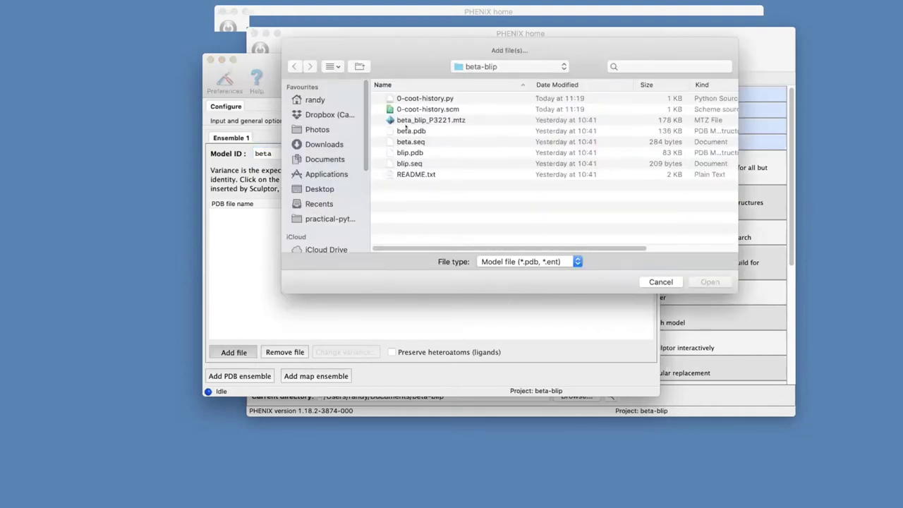
{"action": "left_click", "coordinate": [408, 130]}
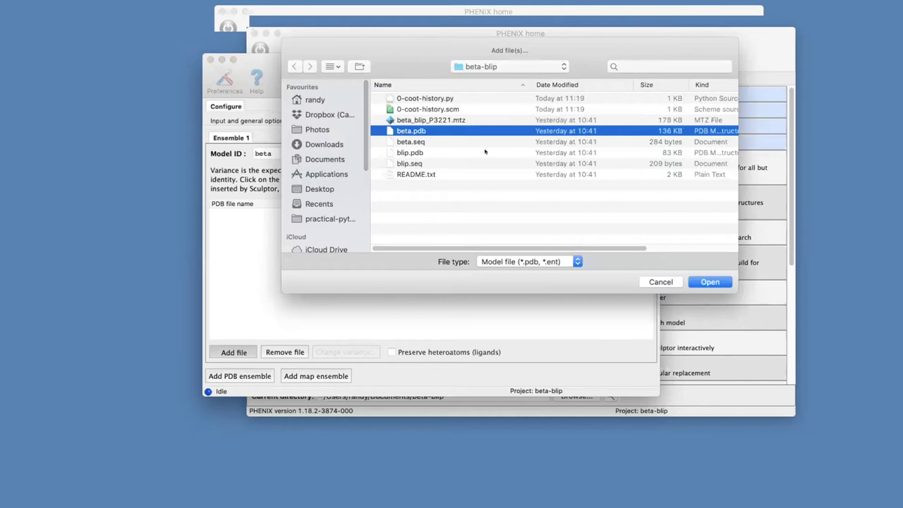
{"action": "left_click", "coordinate": [710, 281]}
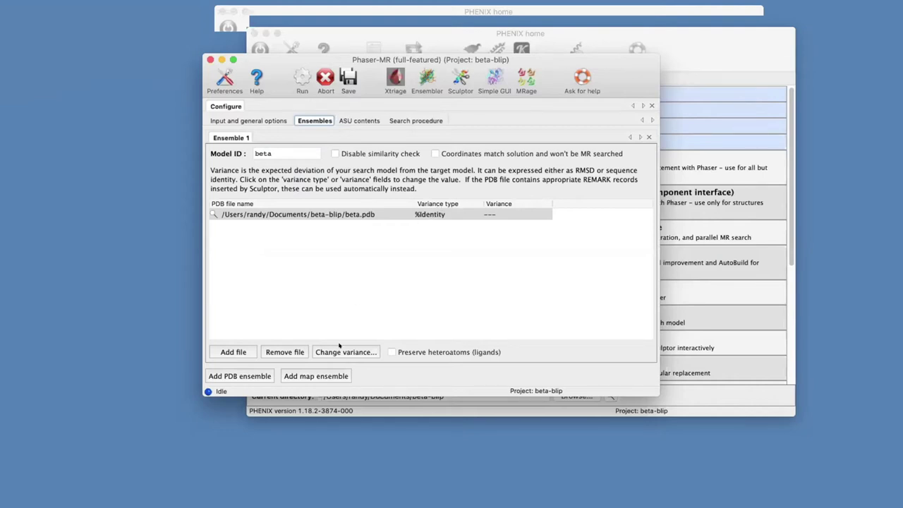
- Set the variance of beta.pdb to a sequence identity of 100%
{"action": "left_click", "coordinate": [341, 351]}
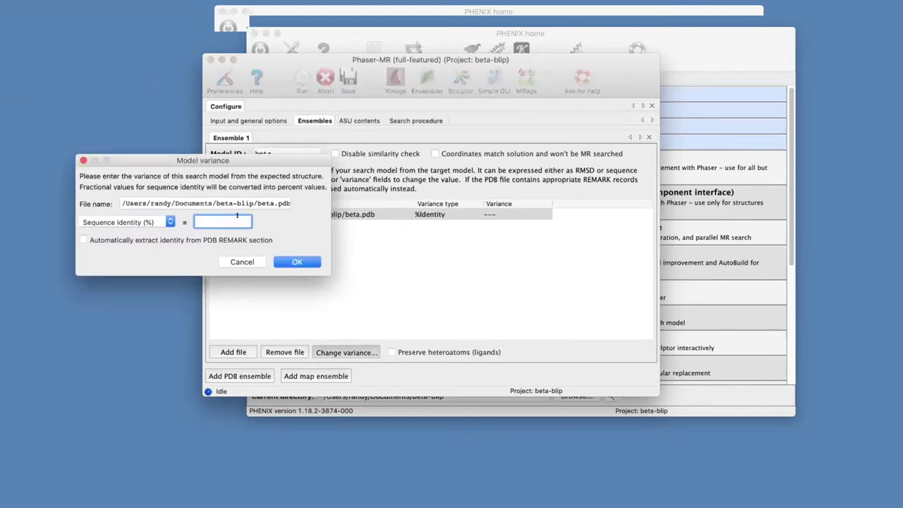
{"action": "type", "text": "100"}
{"action": "left_click", "coordinate": [285, 262]}
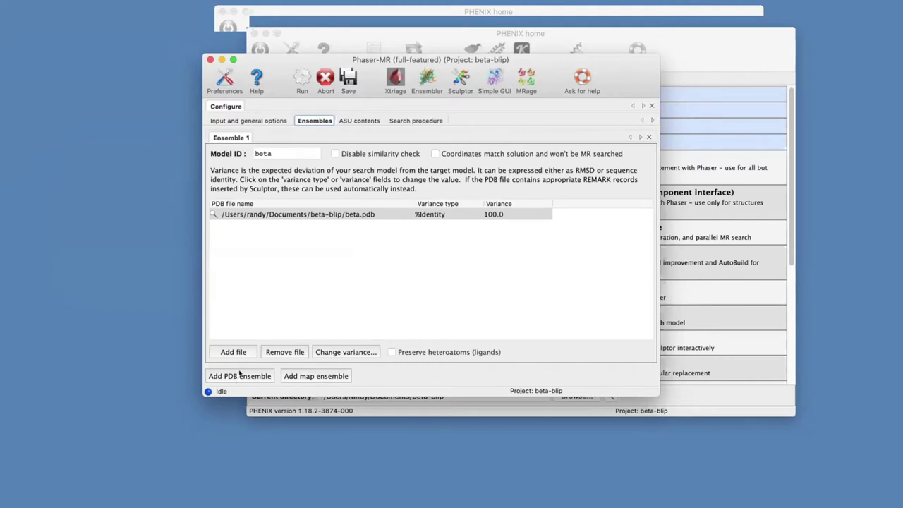
- Add a second PDB ensemble with model ID blip, using blip.pdb as its model file
{"action": "left_click", "coordinate": [240, 375]}
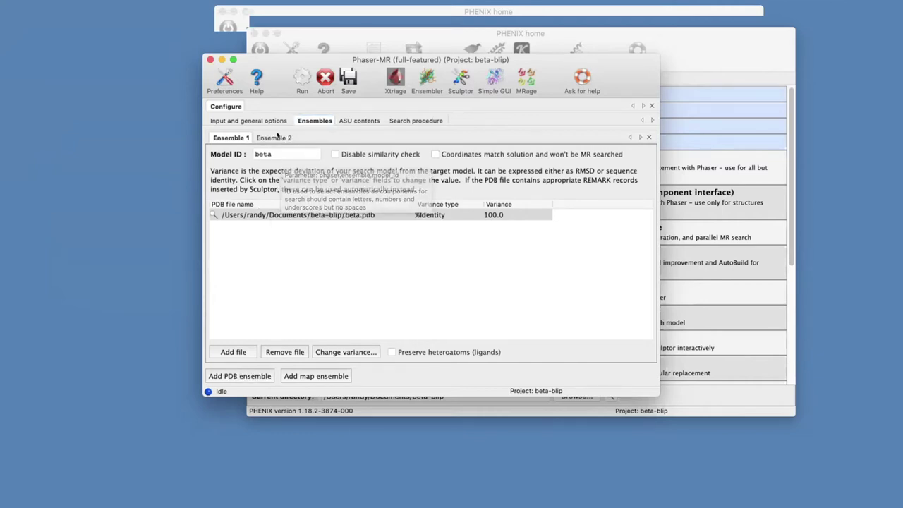
{"action": "left_click", "coordinate": [277, 136]}
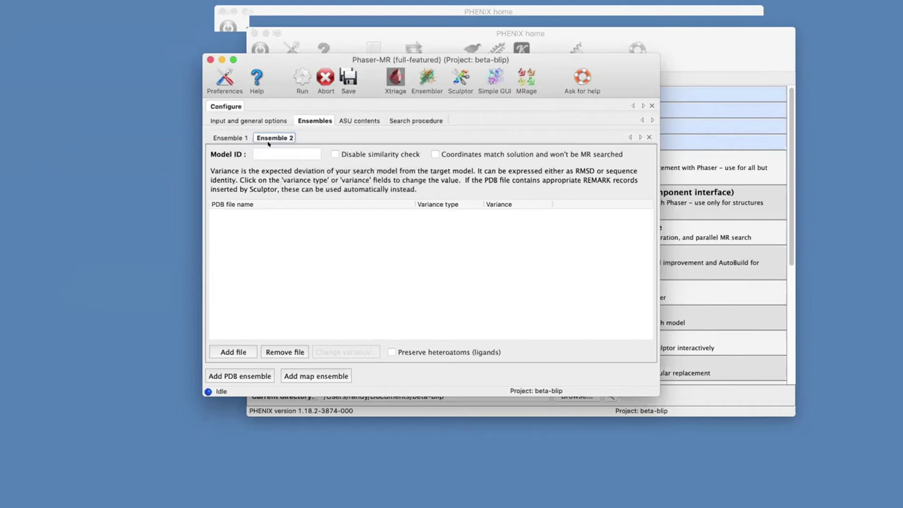
{"action": "left_click", "coordinate": [257, 153]}
{"action": "type", "text": "blip"}
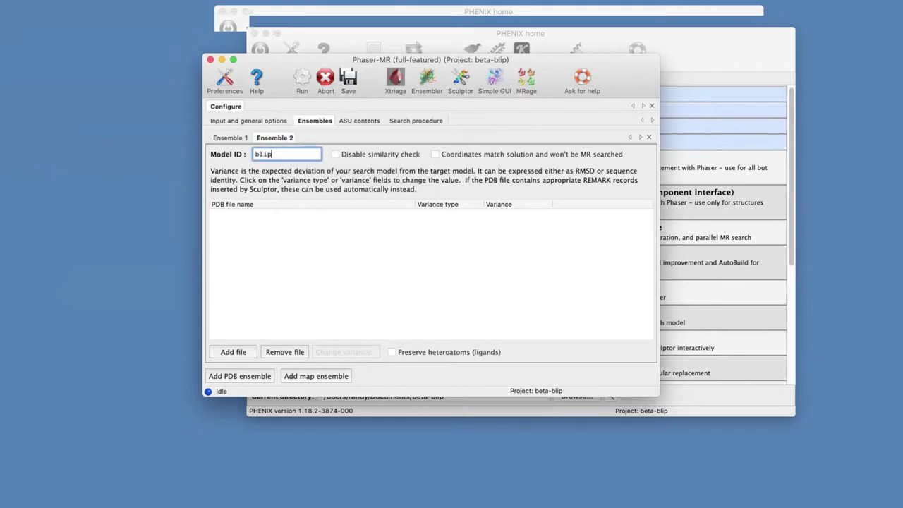
{"action": "left_click", "coordinate": [230, 351]}
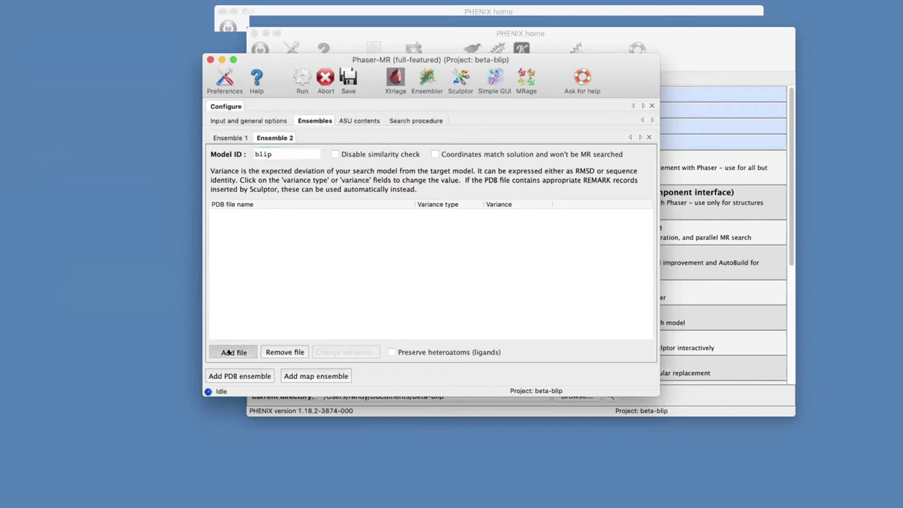
{"action": "double_click", "coordinate": [411, 152]}
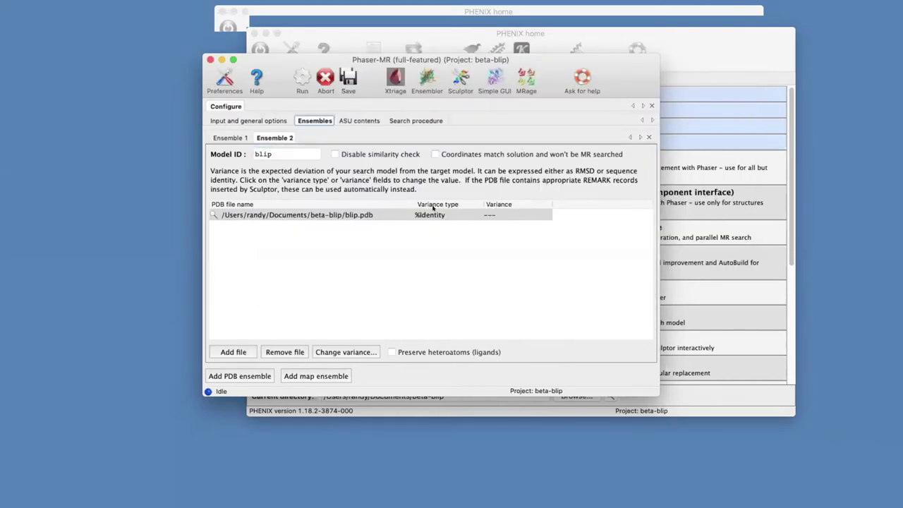
- Set the variance of blip.pdb to a sequence identity of 100%
{"action": "left_click", "coordinate": [346, 352]}
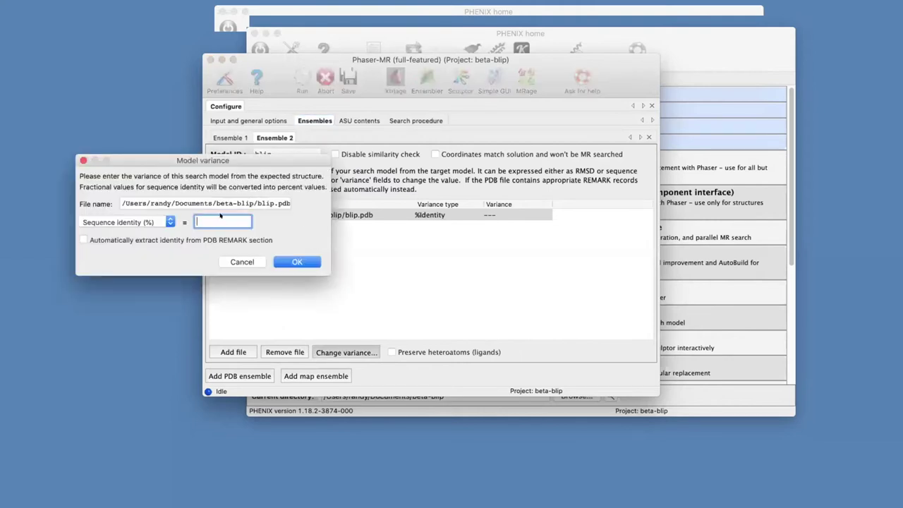
{"action": "type", "text": "100"}
{"action": "left_click", "coordinate": [276, 262]}
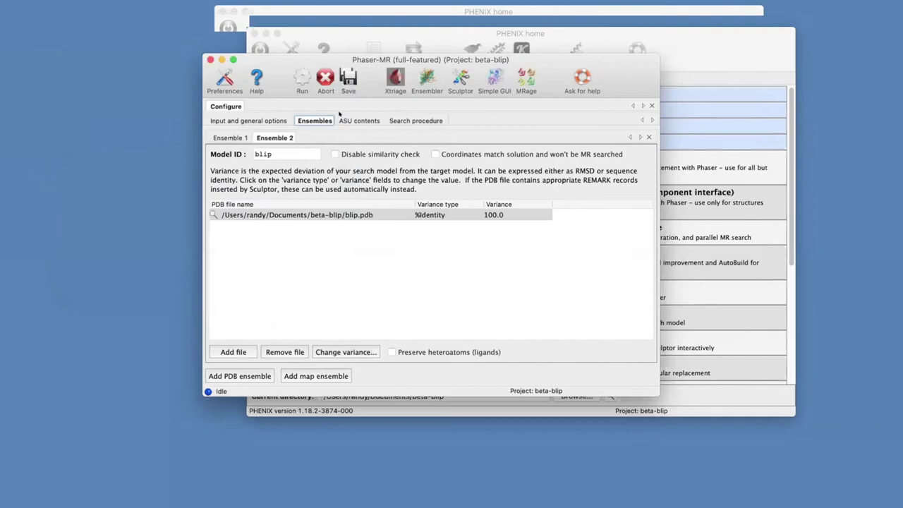
- Assign beta.seq as the sequence file of the first macromolecule in the asymmetric unit contents
{"action": "left_click", "coordinate": [350, 120]}
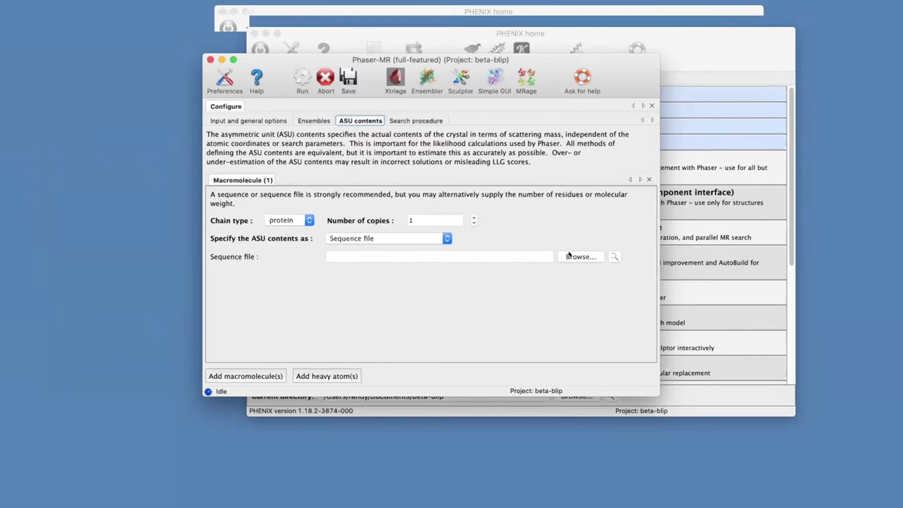
{"action": "left_click", "coordinate": [569, 255]}
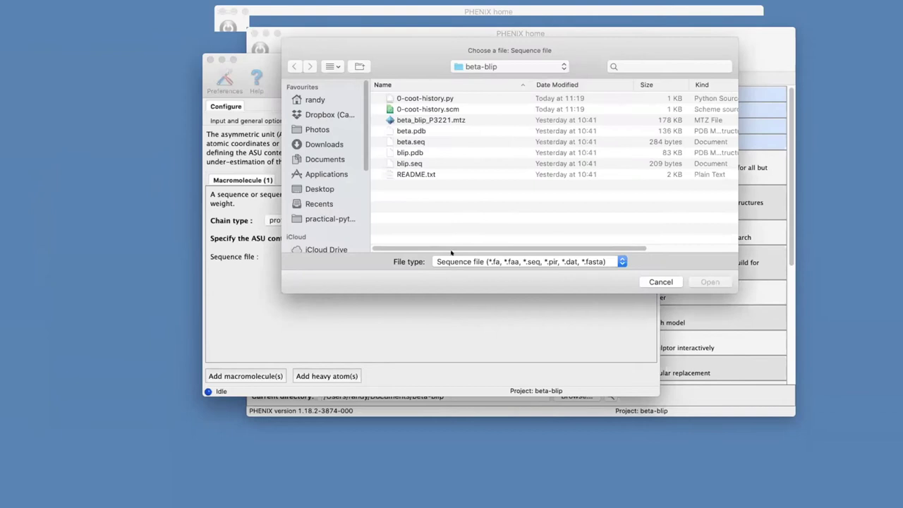
{"action": "left_click", "coordinate": [397, 143]}
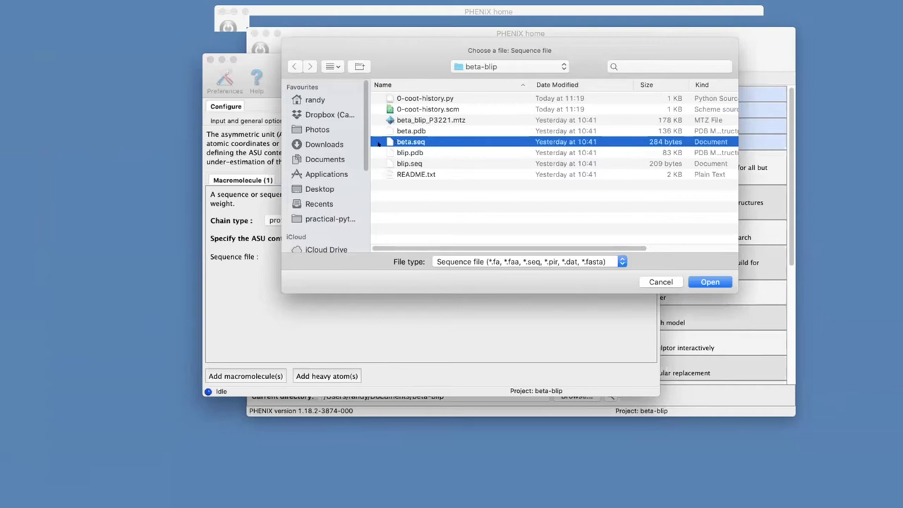
{"action": "left_click", "coordinate": [708, 280]}
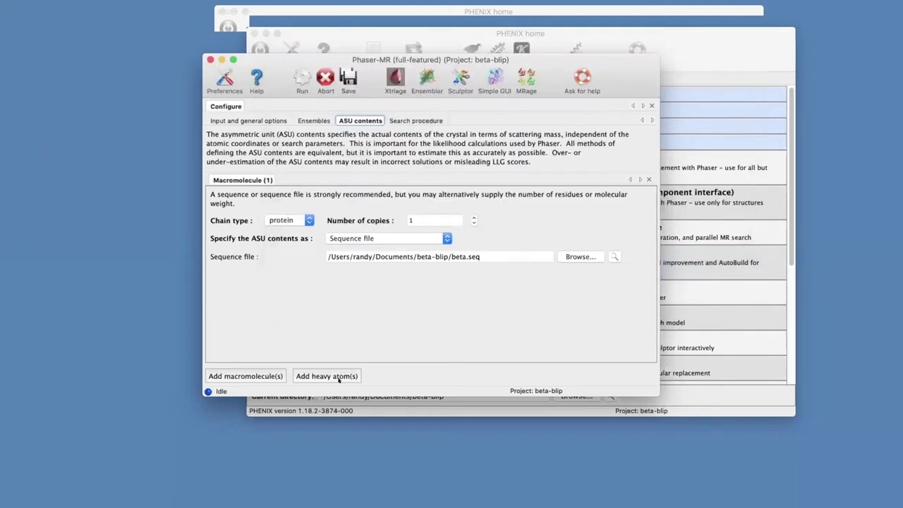
- Add a second macromolecule to the asymmetric unit contents with blip.seq as its sequence file
{"action": "left_click", "coordinate": [246, 375]}
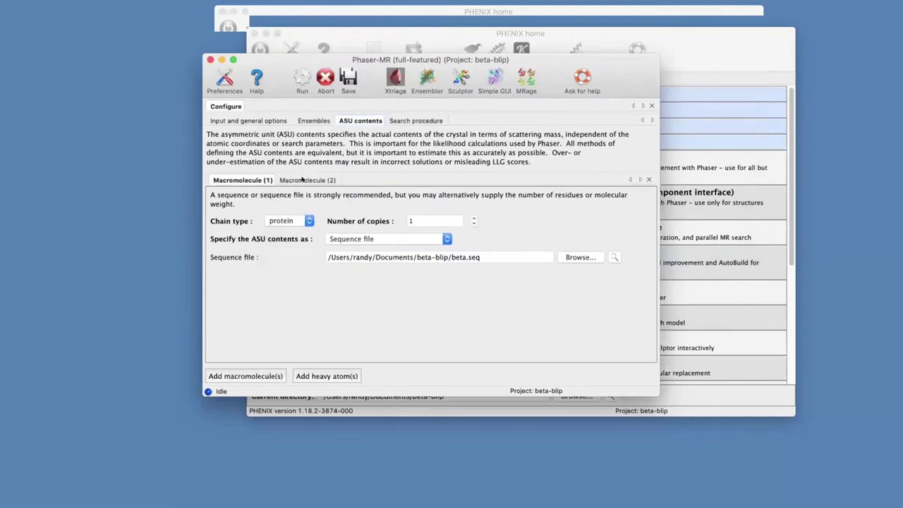
{"action": "left_click", "coordinate": [303, 180]}
{"action": "left_click", "coordinate": [569, 256]}
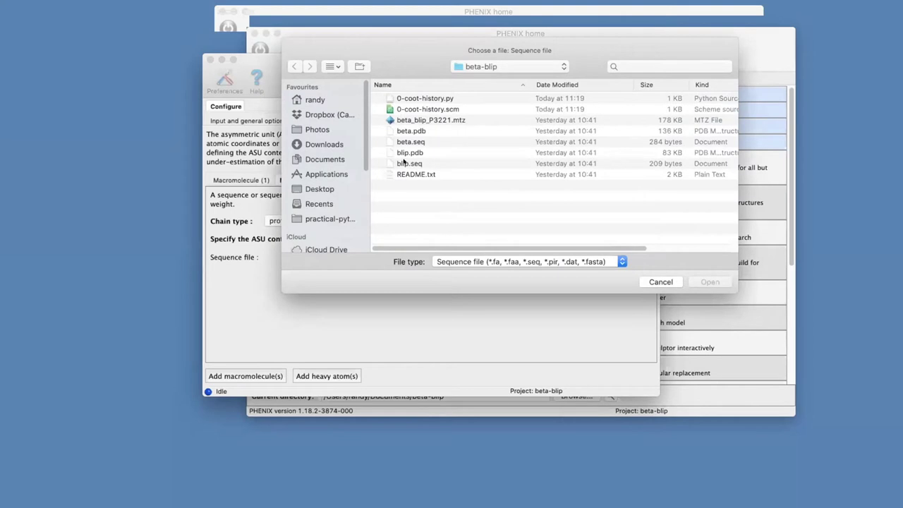
{"action": "left_click", "coordinate": [404, 162]}
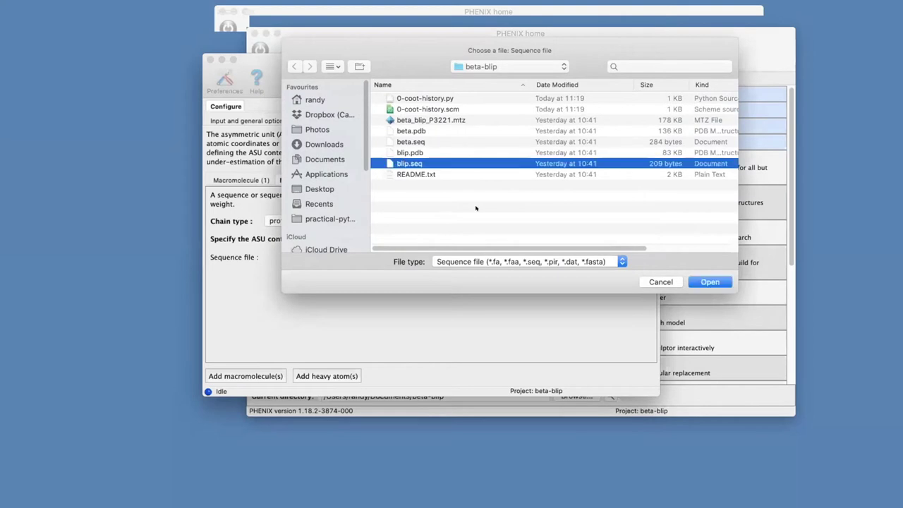
{"action": "left_click", "coordinate": [707, 282]}
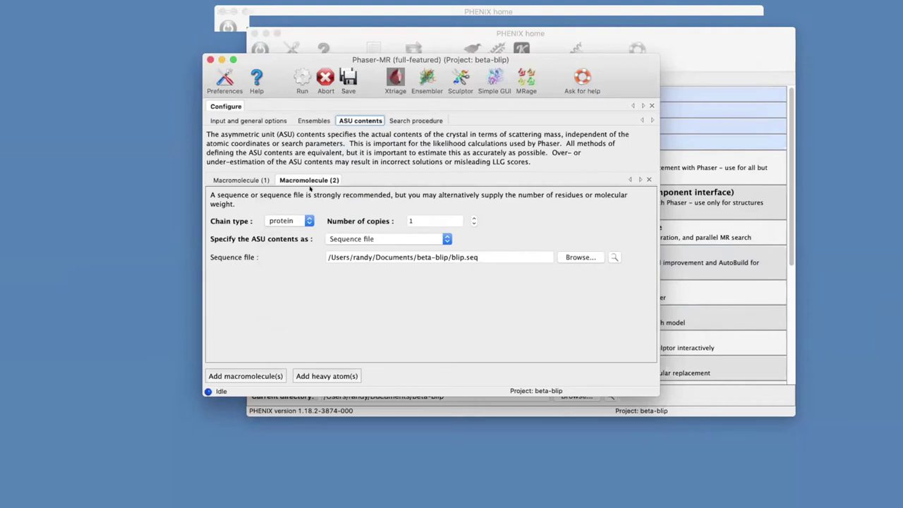
- Add the blip ensemble to Component 1 of the search procedure
{"action": "left_click", "coordinate": [412, 118]}
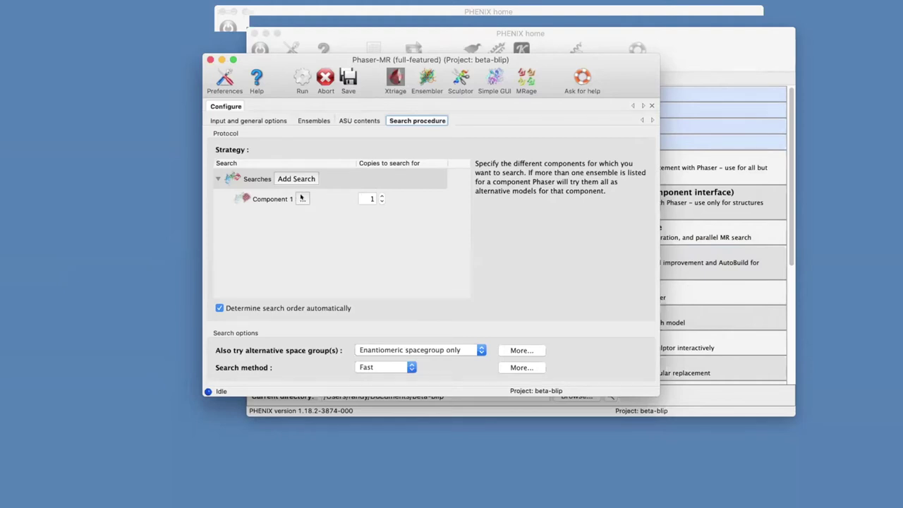
{"action": "left_click", "coordinate": [301, 198]}
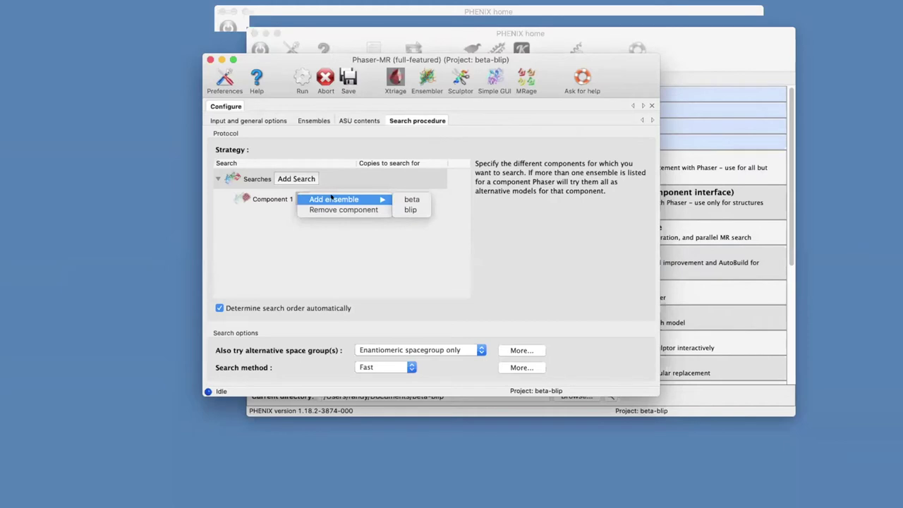
{"action": "left_click", "coordinate": [410, 209]}
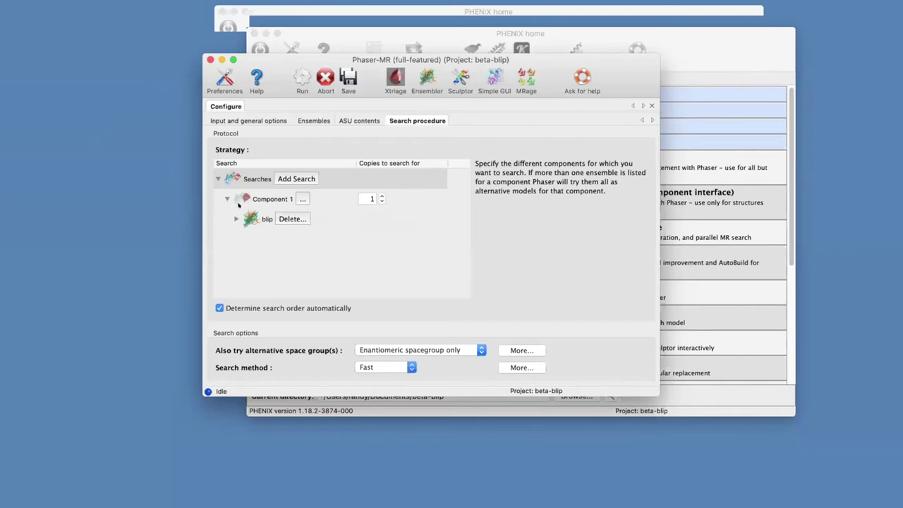
- Add a second component to the search procedure and assign the beta ensemble to it
{"action": "left_click", "coordinate": [295, 178]}
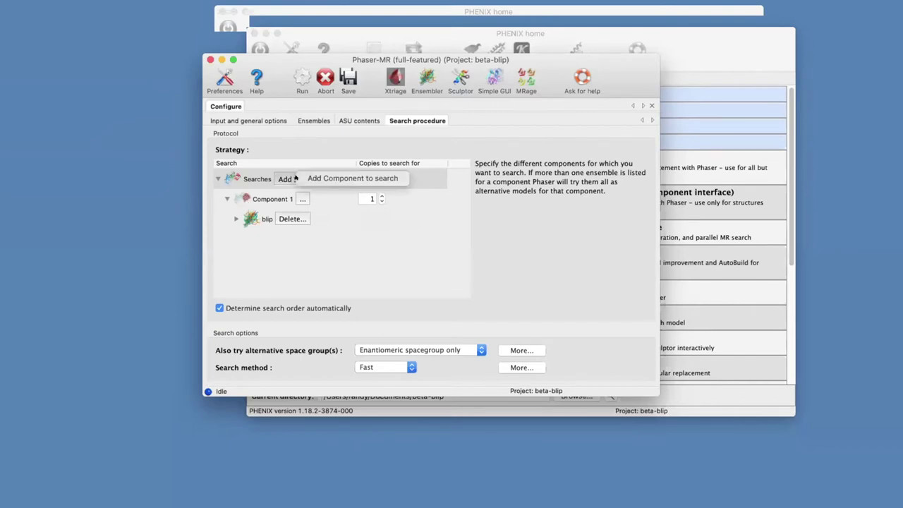
{"action": "left_click", "coordinate": [340, 179]}
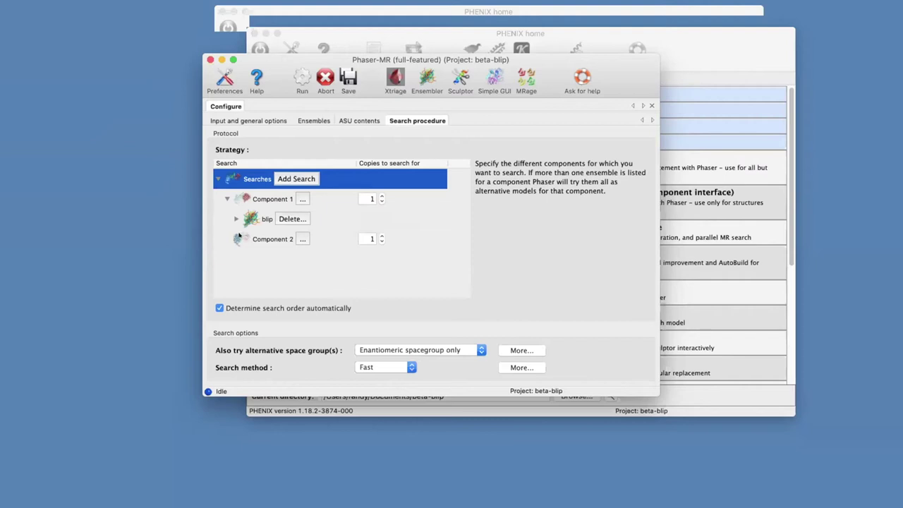
{"action": "left_click", "coordinate": [300, 236]}
{"action": "mouse_move", "coordinate": [314, 237]}
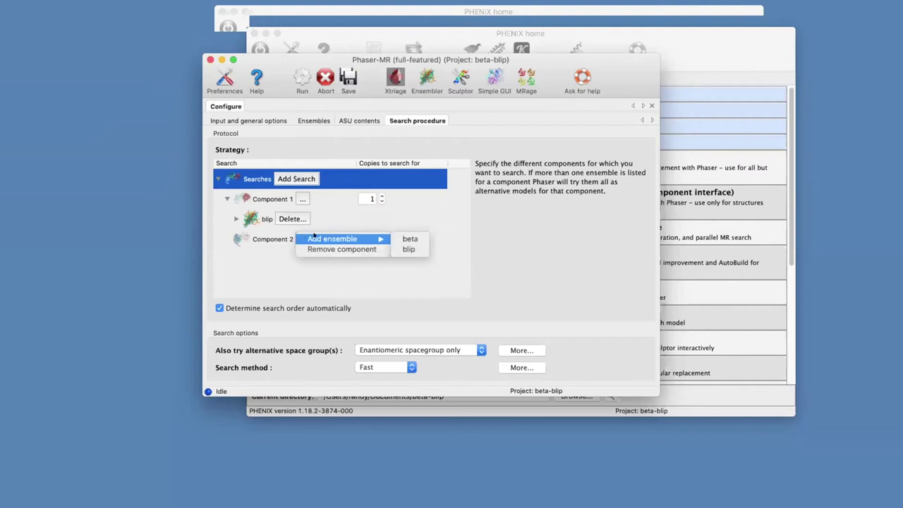
{"action": "left_click", "coordinate": [405, 238]}
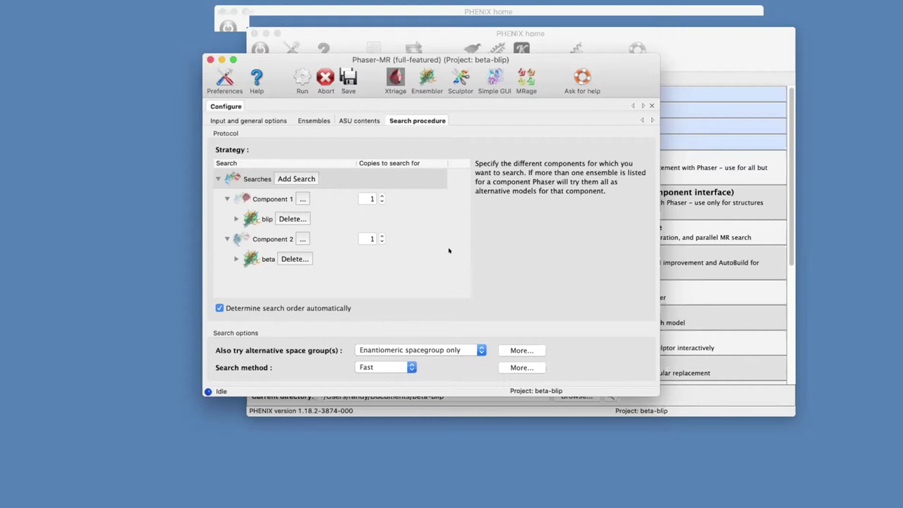
- Run the molecular replacement job immediately and review its progress summary in an enlarged window
{"action": "left_click", "coordinate": [299, 74]}
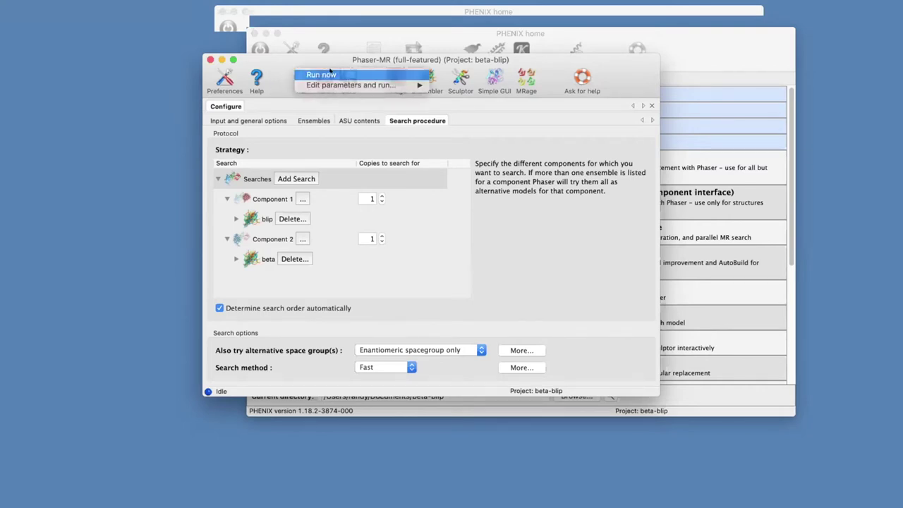
{"action": "left_click", "coordinate": [328, 74]}
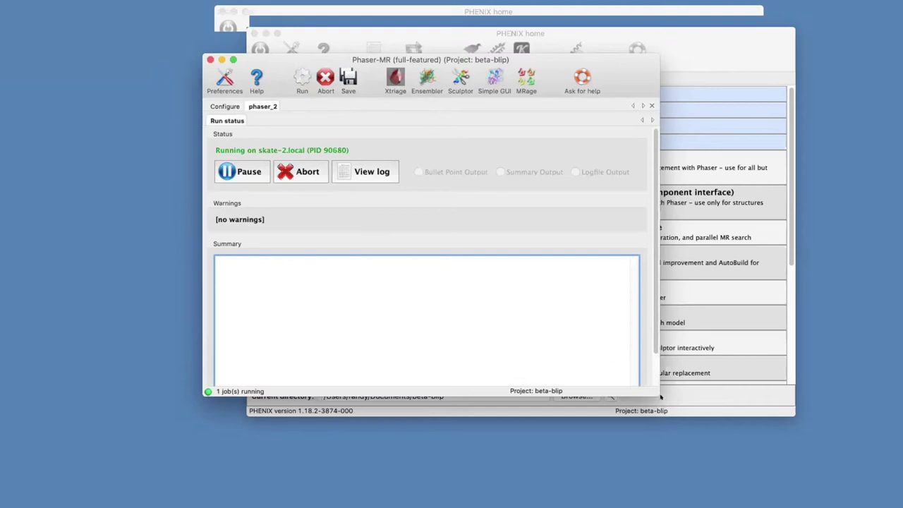
{"action": "left_click_drag", "start_coordinate": [652, 409], "coordinate": [663, 474]}
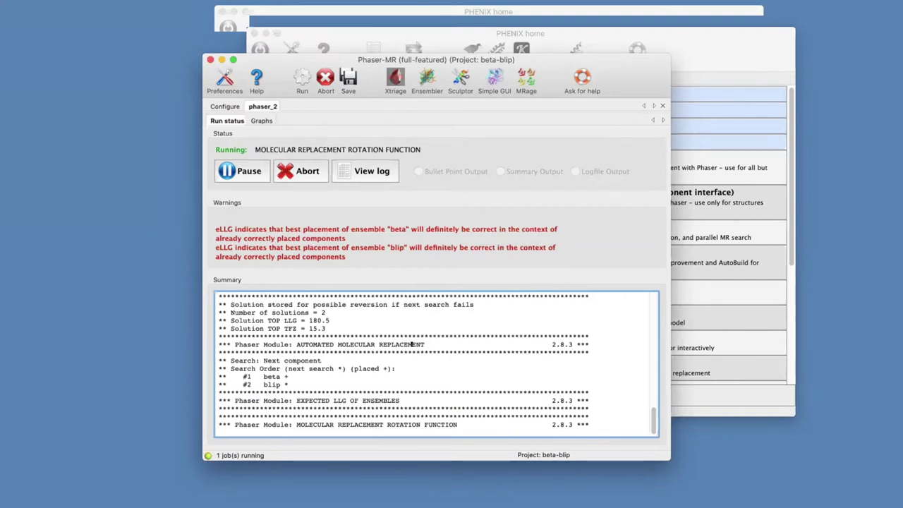
{"action": "scroll", "coordinate": [411, 344], "scroll_direction": "up", "scroll_amount": 5}
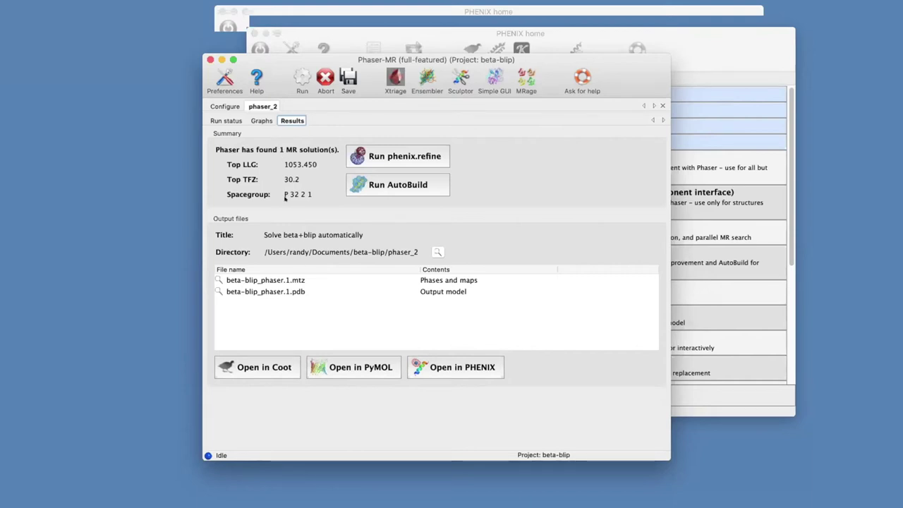
- Open the Phaser solution in Coot and set the model's representation to C-alphas/Backbone
{"action": "left_click", "coordinate": [274, 366]}
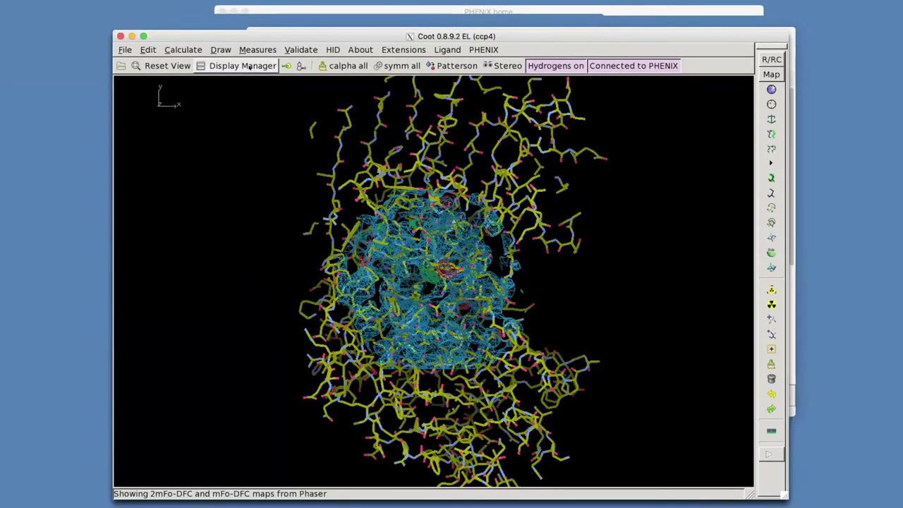
{"action": "left_click", "coordinate": [249, 66]}
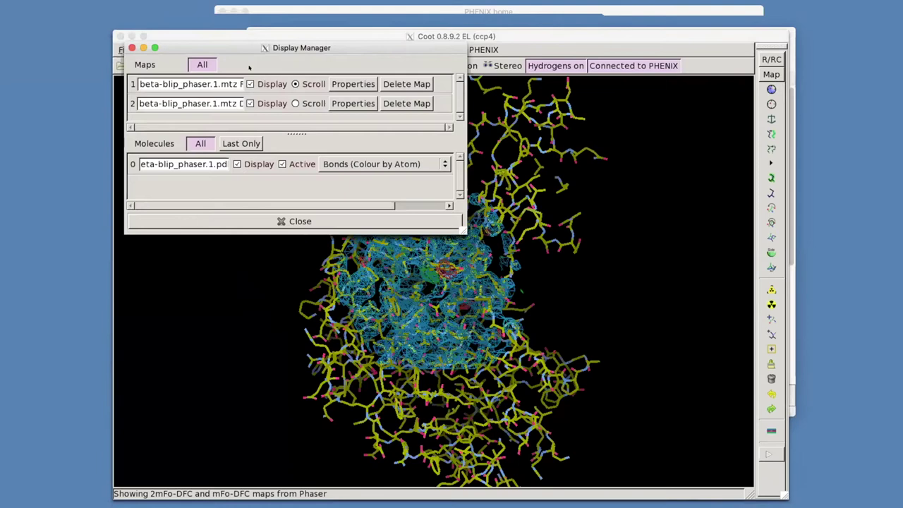
{"action": "left_click", "coordinate": [344, 164]}
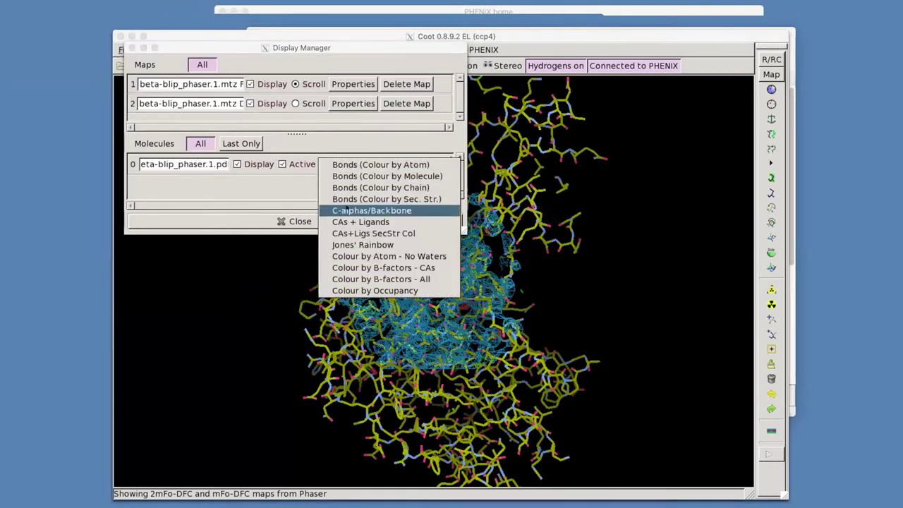
{"action": "left_click", "coordinate": [345, 211]}
{"action": "left_click", "coordinate": [294, 221]}
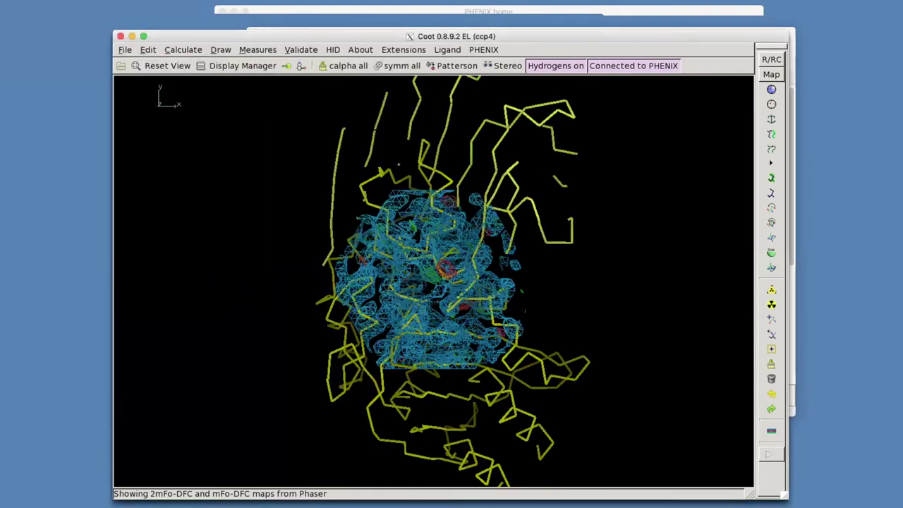
- Hide all electron density maps in Coot so only the backbone model is displayed
{"action": "left_click", "coordinate": [243, 65]}
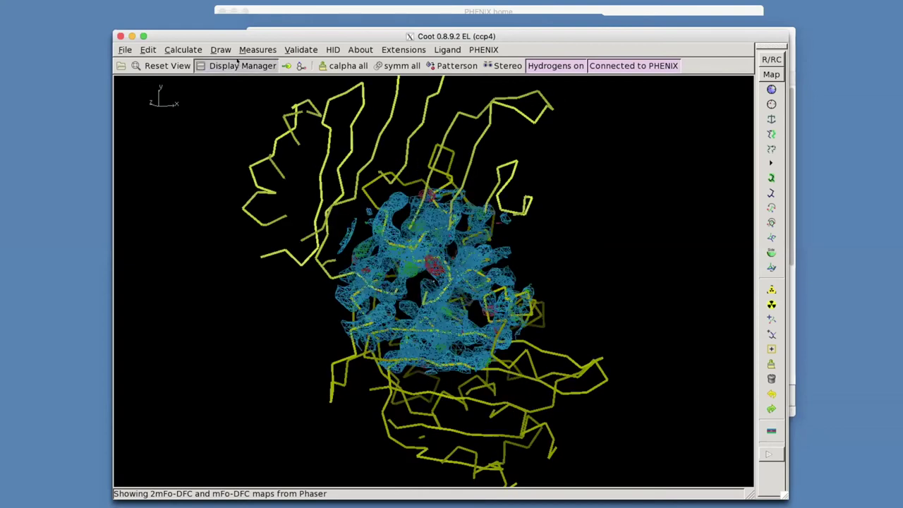
{"action": "left_click", "coordinate": [202, 64]}
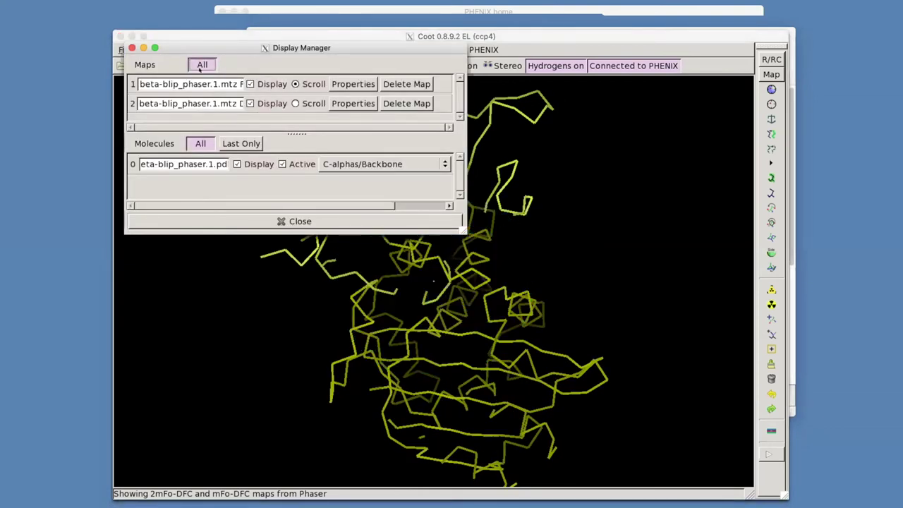
{"action": "left_click", "coordinate": [301, 221]}
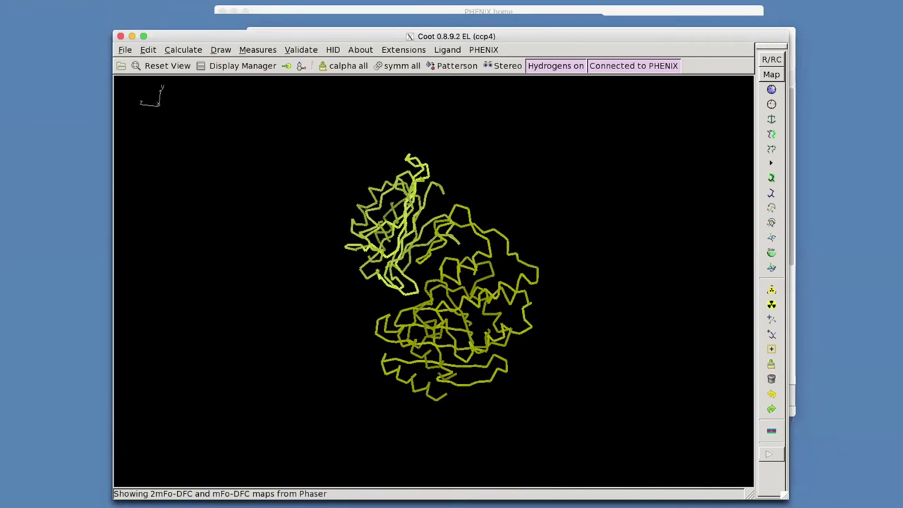
- Adjust the bond colours to give the two chains of the complex distinct colours, and rotate the model to inspect them
{"action": "left_click", "coordinate": [144, 50]}
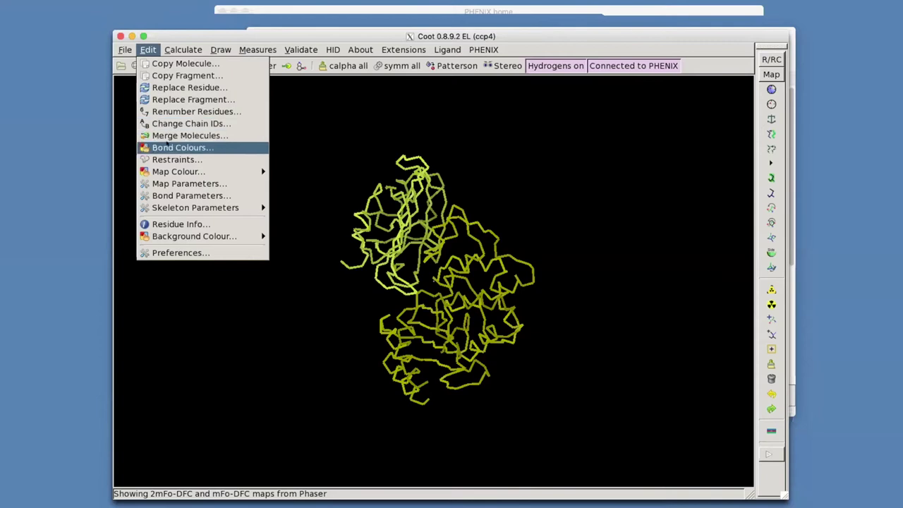
{"action": "left_click", "coordinate": [167, 146]}
{"action": "left_click_drag", "start_coordinate": [154, 149], "coordinate": [165, 150]}
{"action": "left_click", "coordinate": [276, 290]}
{"action": "left_click_drag", "start_coordinate": [303, 395], "coordinate": [430, 421]}
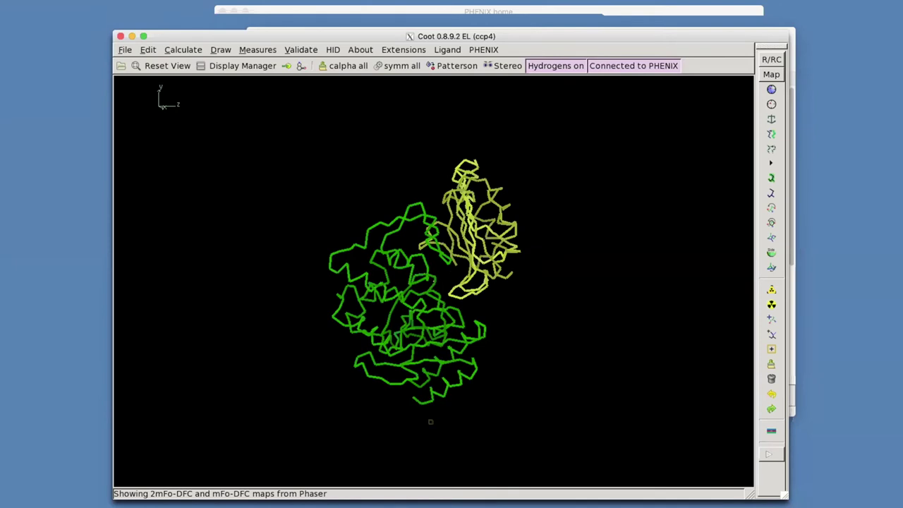